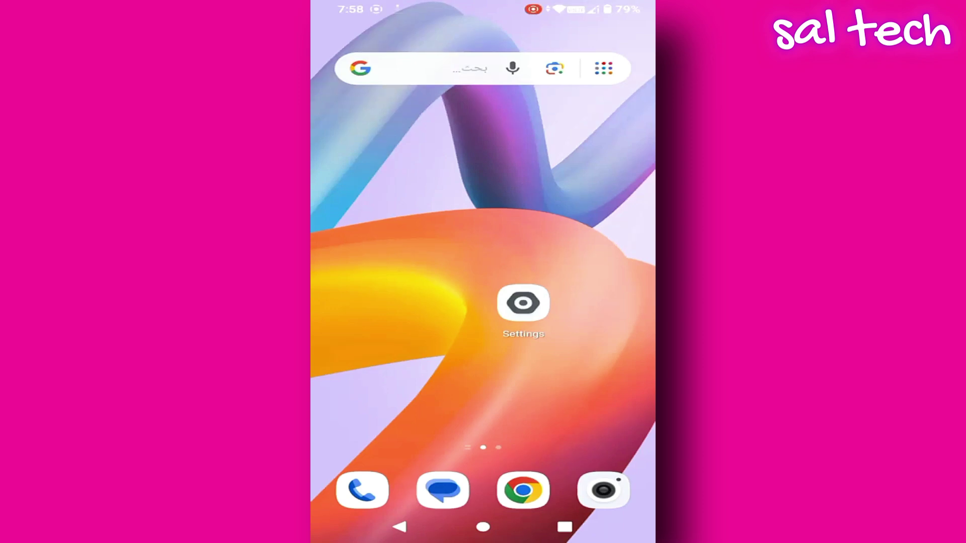
# Go through Settings, Apps and the full 65-app list to open Camera's App info page.
pyautogui.click(523, 303)
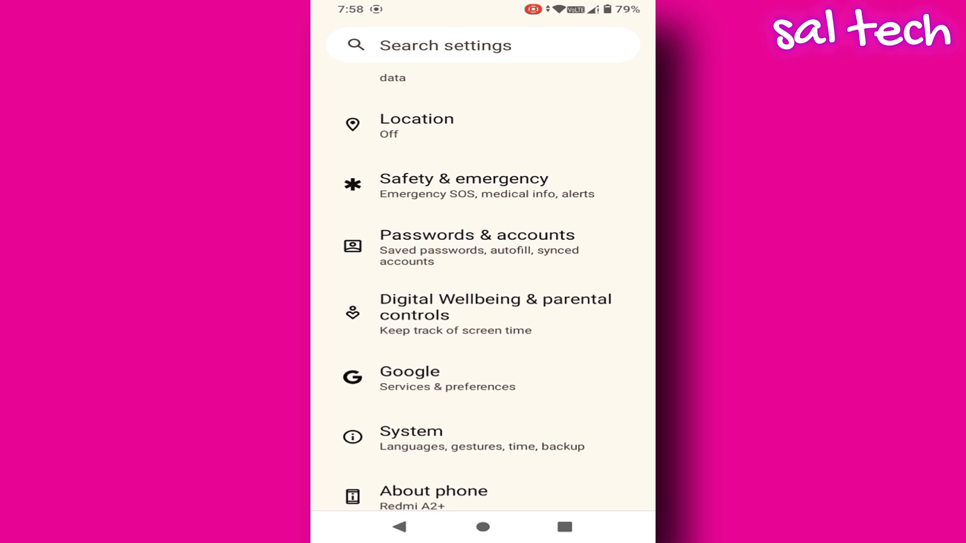
pyautogui.scroll(10, 507, 397)
pyautogui.click(507, 397)
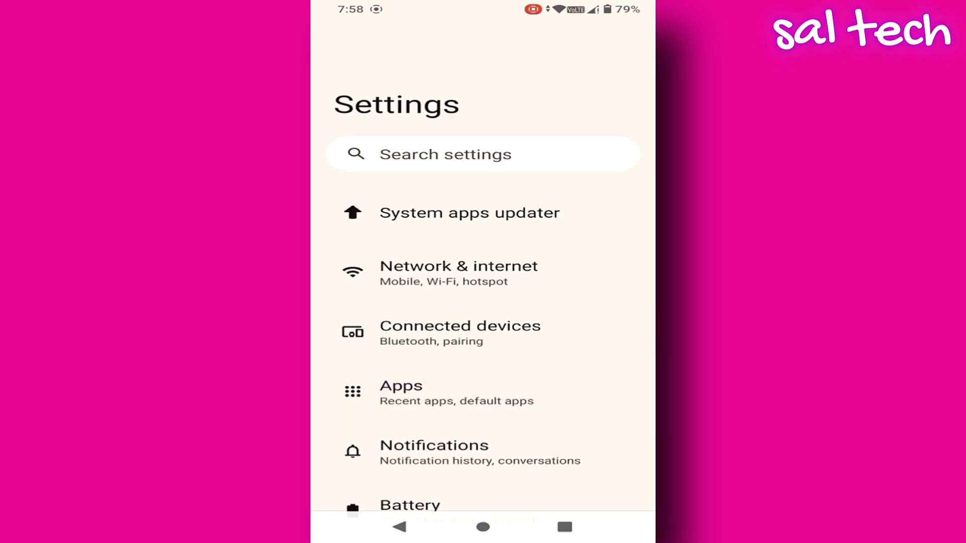
pyautogui.scroll(-2, 484, 303)
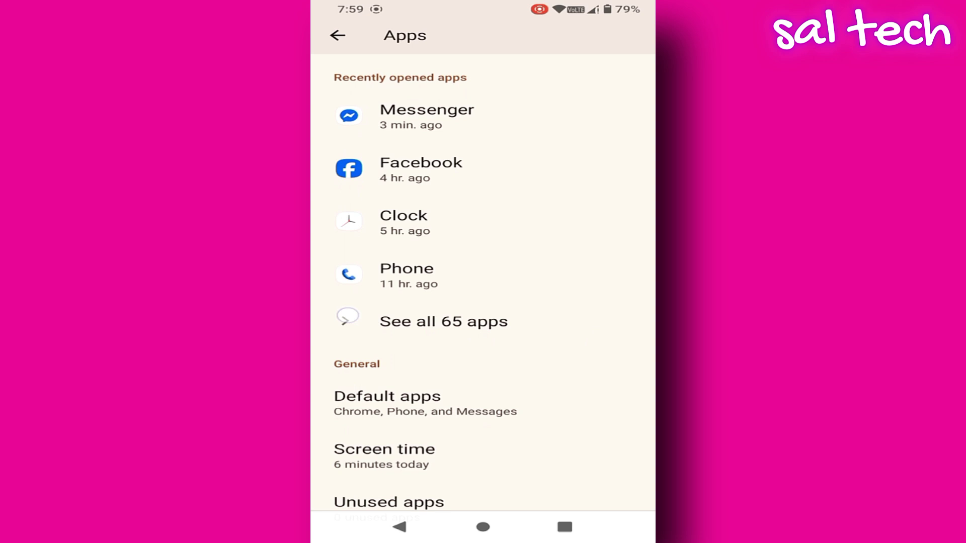
pyautogui.click(444, 321)
pyautogui.scroll(-3, 565, 381)
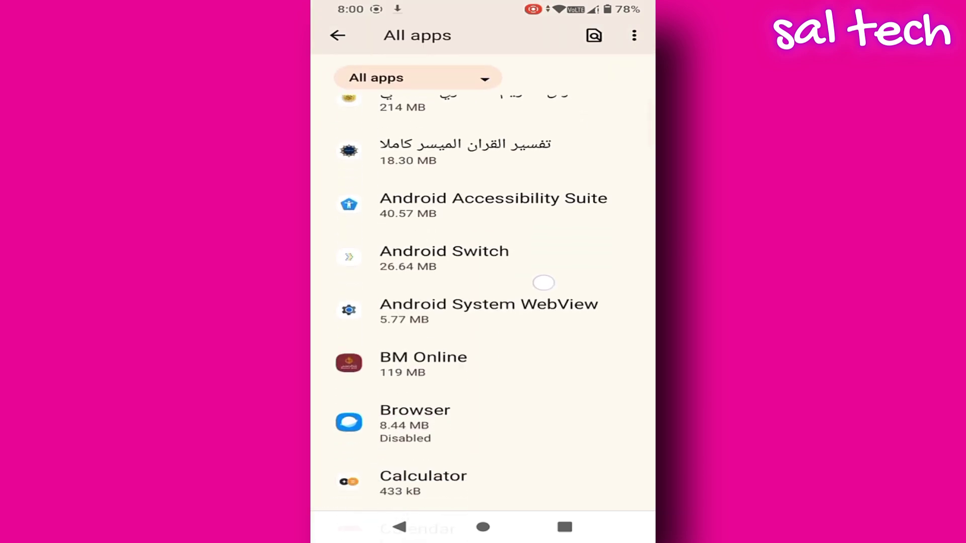
pyautogui.scroll(-2, 543, 280)
pyautogui.scroll(-3, 537, 304)
pyautogui.scroll(-2, 536, 304)
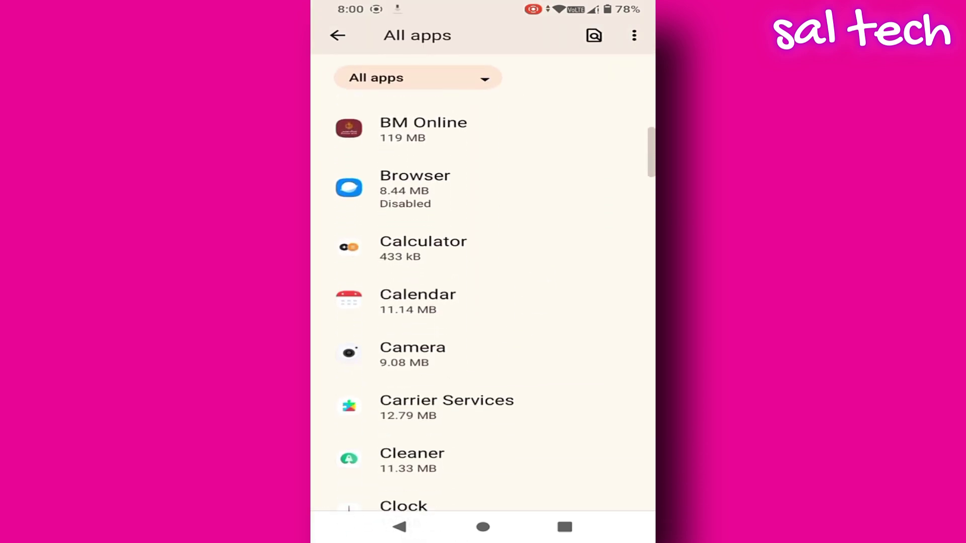
pyautogui.click(508, 351)
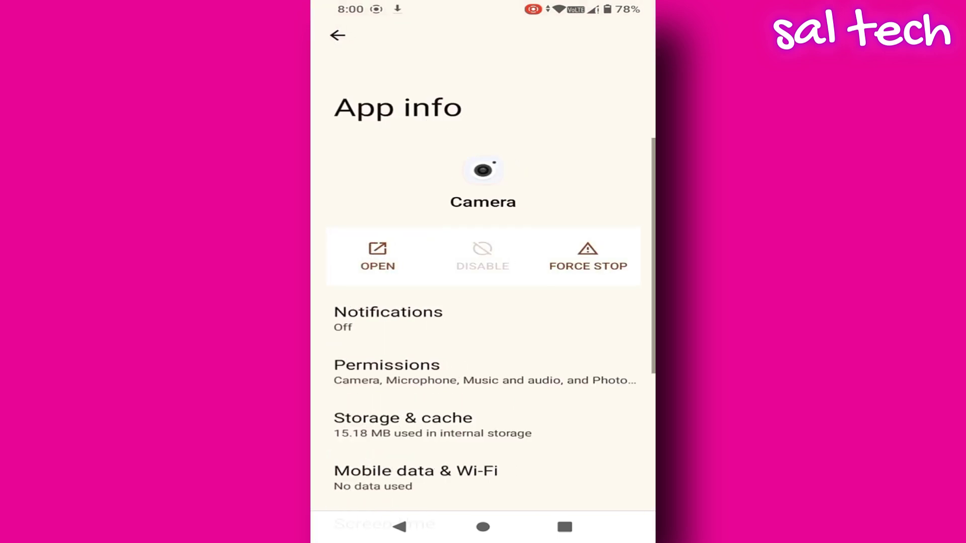
pyautogui.click(498, 377)
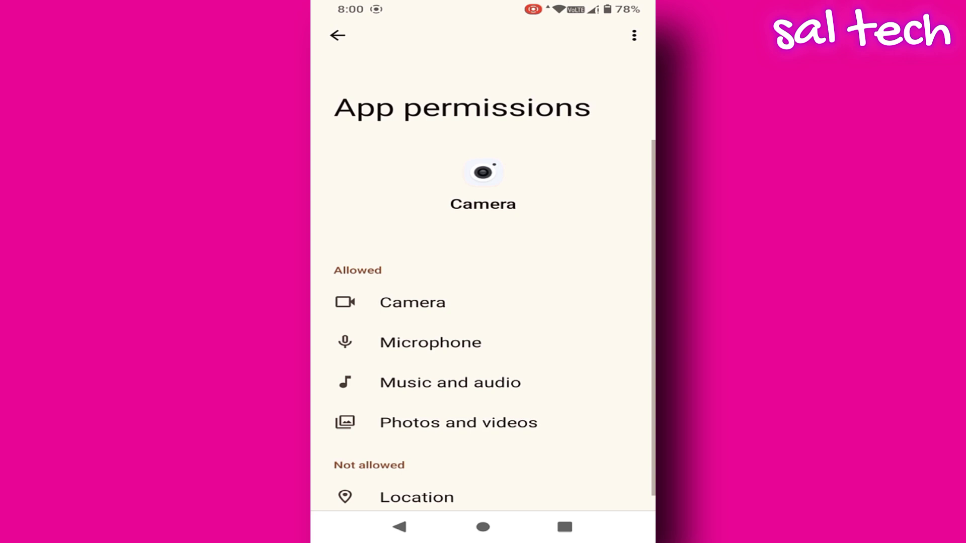
pyautogui.moveTo(567, 416); pyautogui.dragTo(597, 339)
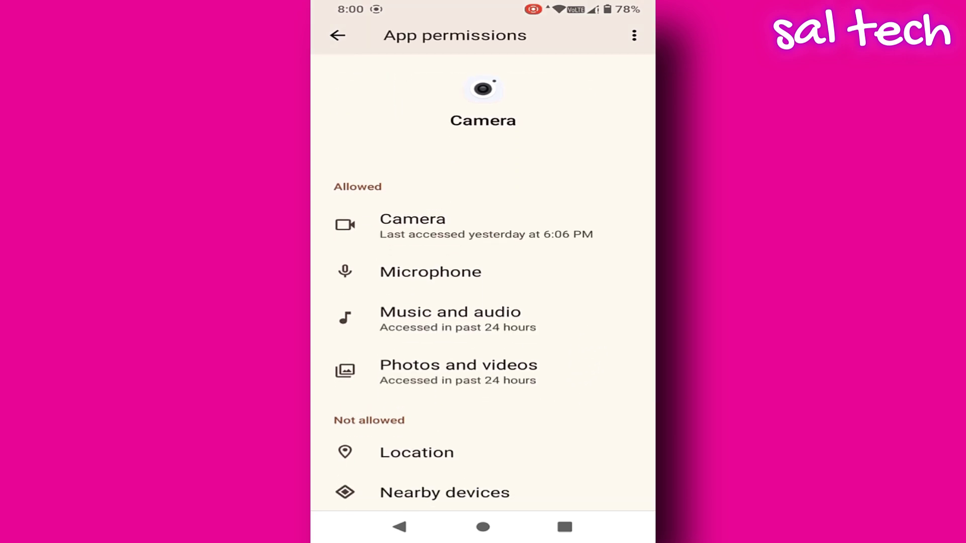
pyautogui.click(631, 37)
pyautogui.click(631, 37)
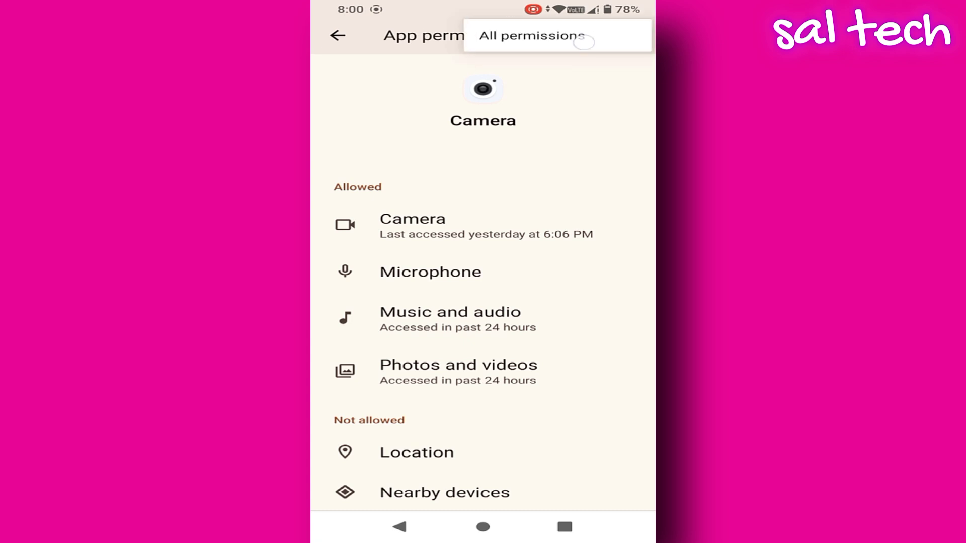
pyautogui.click(583, 42)
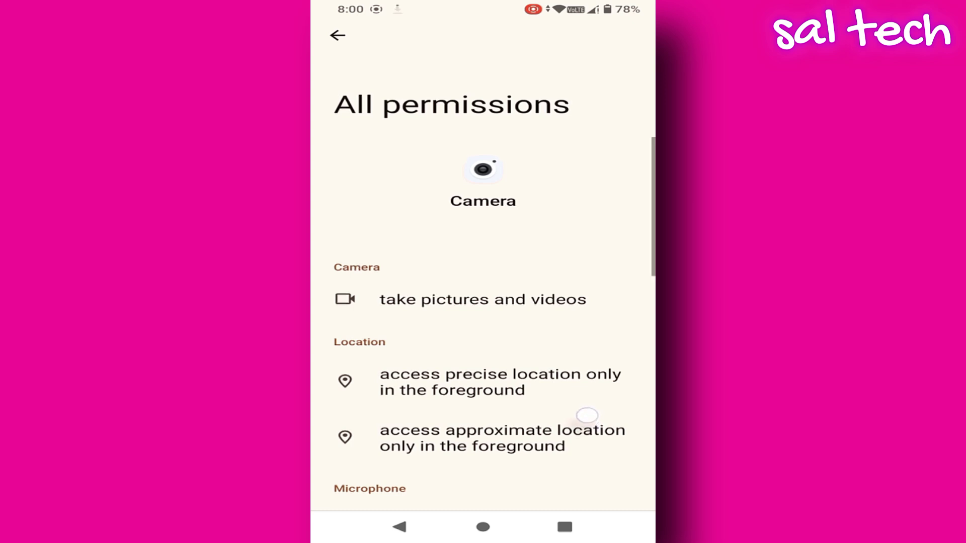
pyautogui.moveTo(588, 427)
pyautogui.mouseDown()
pyautogui.moveTo(615, 291)
pyautogui.moveTo(616, 227)
pyautogui.mouseUp()
pyautogui.click(589, 394)
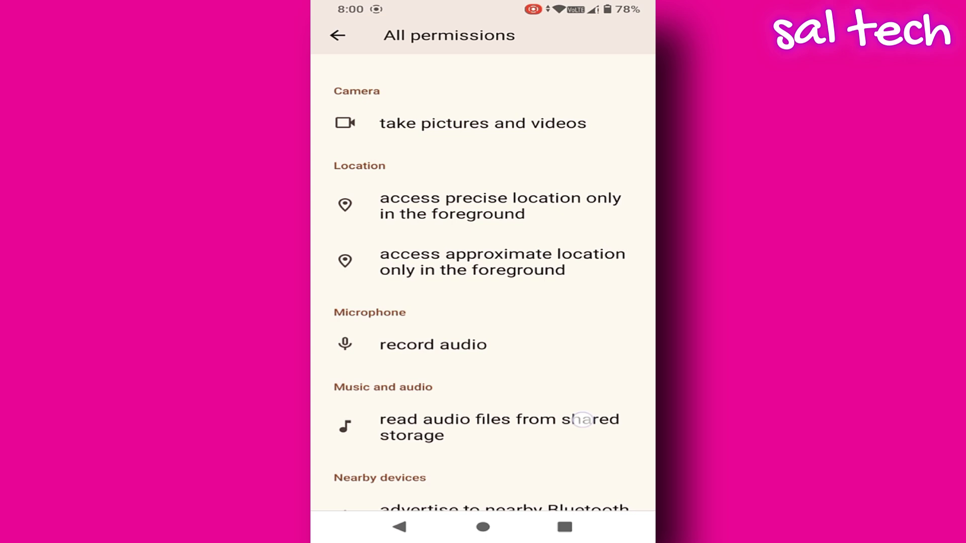
pyautogui.moveTo(589, 393); pyautogui.dragTo(606, 227)
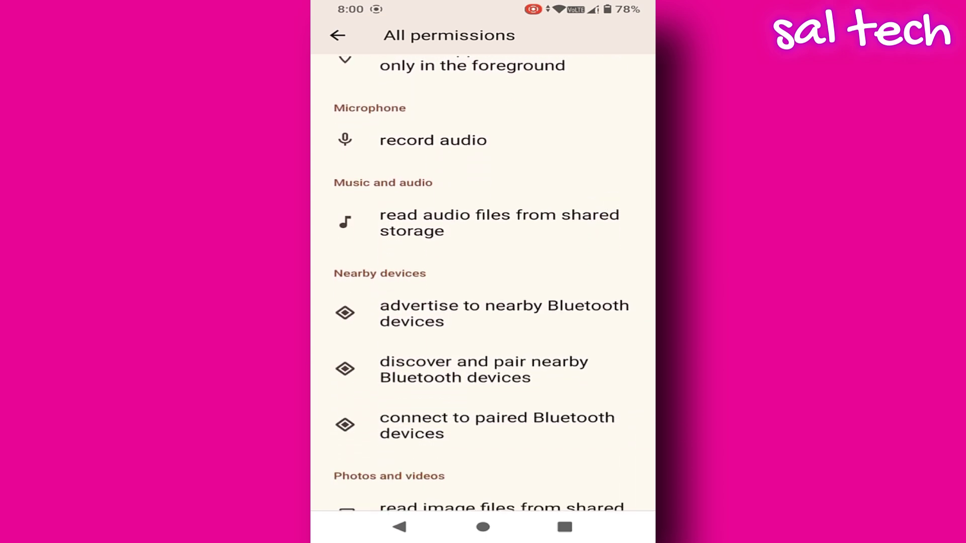
pyautogui.click(594, 382)
pyautogui.moveTo(593, 383); pyautogui.dragTo(599, 245)
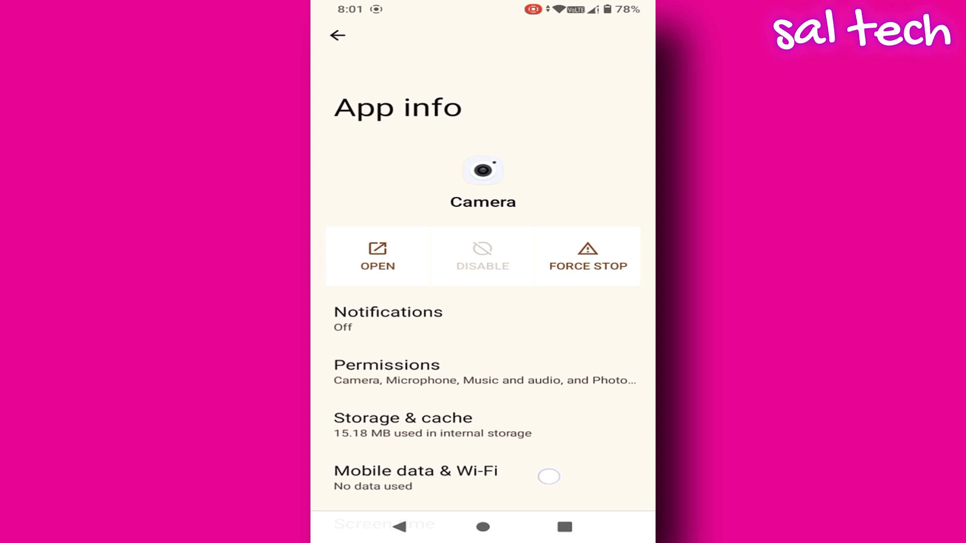
pyautogui.moveTo(548, 476); pyautogui.dragTo(574, 355)
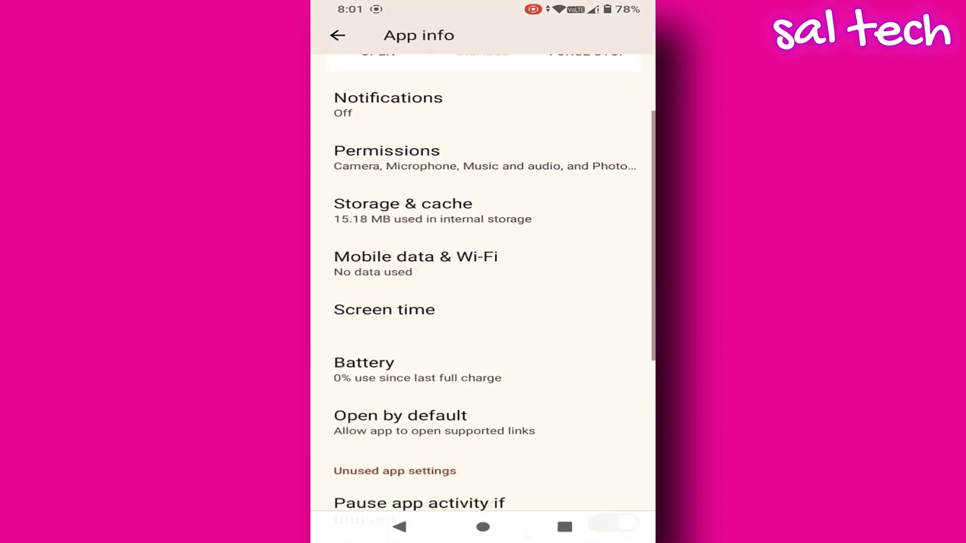
pyautogui.moveTo(551, 469)
pyautogui.mouseDown()
pyautogui.moveTo(567, 390)
pyautogui.moveTo(537, 307)
pyautogui.mouseUp()
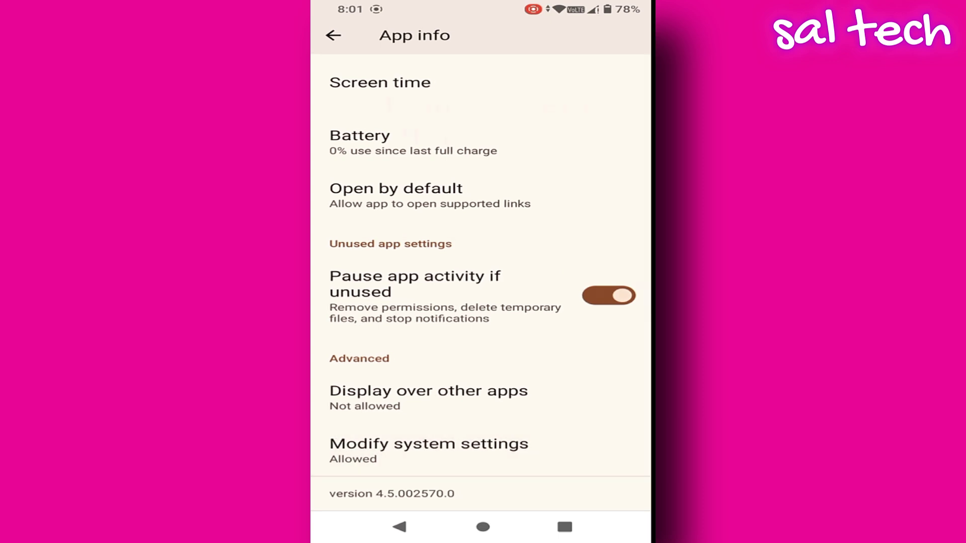
# Switch off Allow modifying system settings for the Camera app, then return home.
pyautogui.click(428, 448)
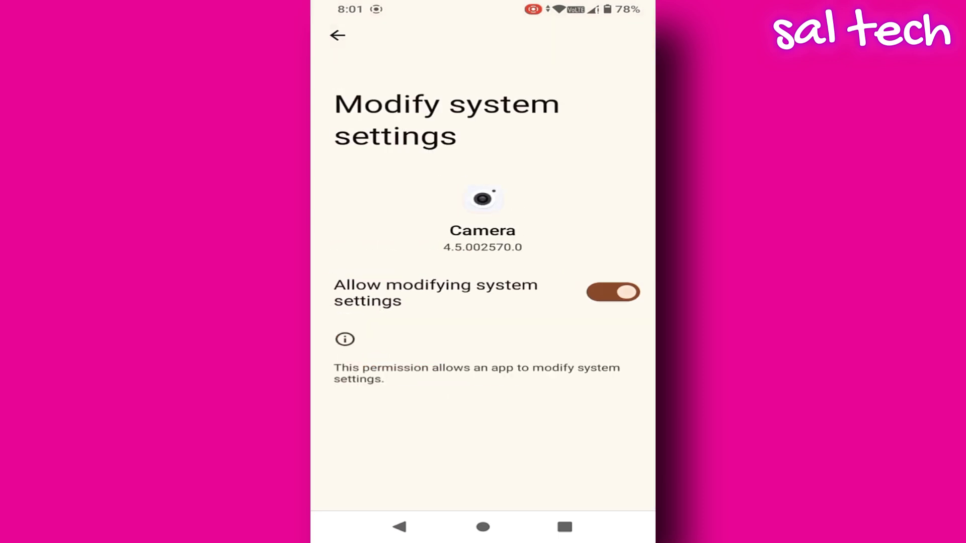
pyautogui.click(598, 294)
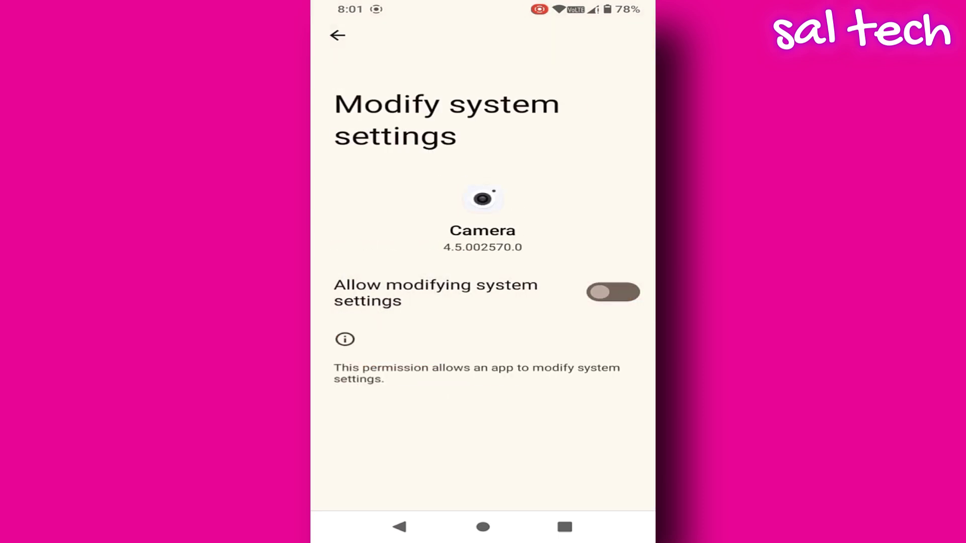
pyautogui.click(610, 501)
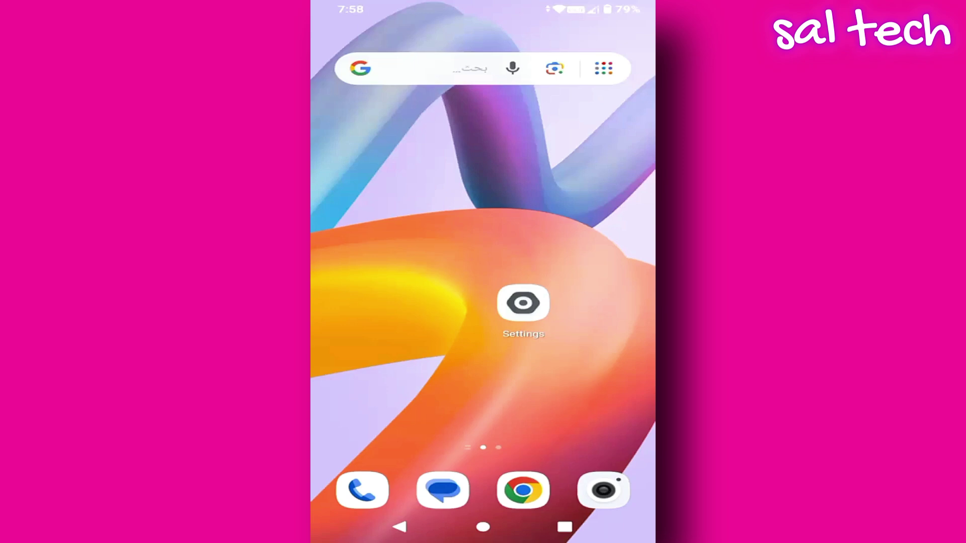
# Reopen Camera's App info from All apps and select Restricted under Battery.
pyautogui.click(532, 304)
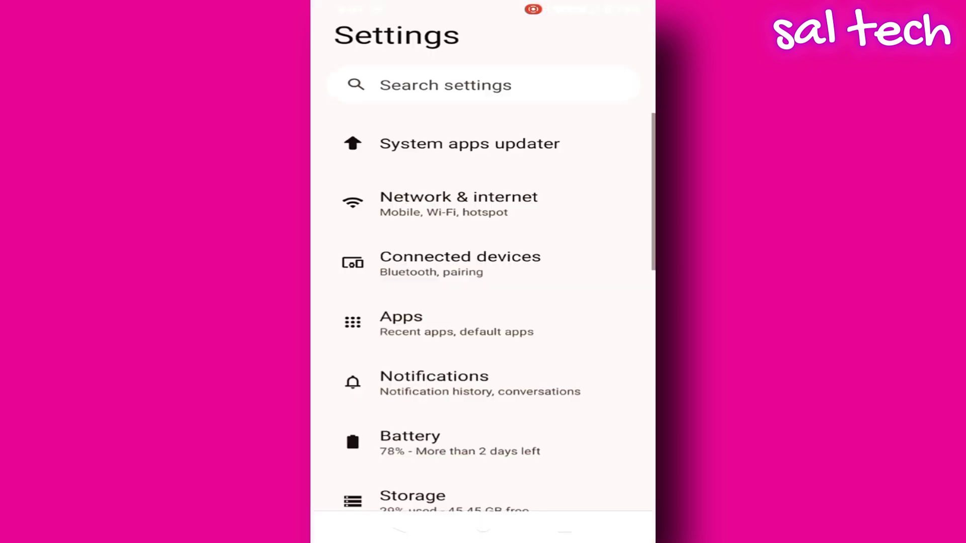
pyautogui.click(503, 331)
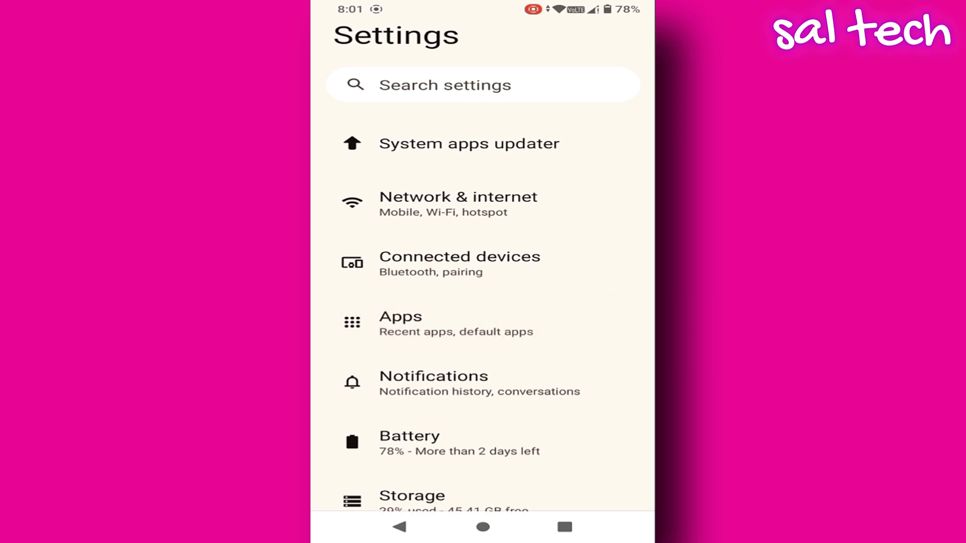
pyautogui.click(344, 403)
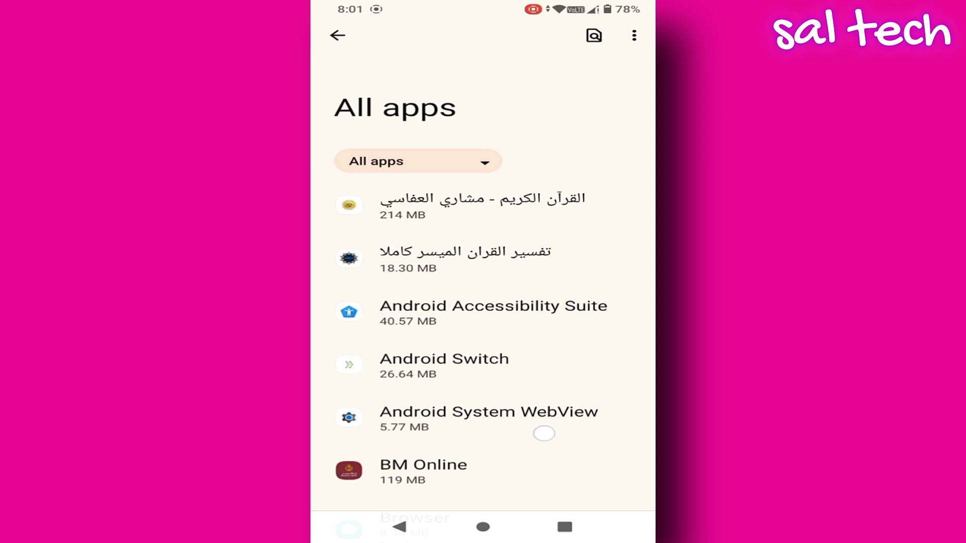
pyautogui.moveTo(542, 438); pyautogui.dragTo(589, 130)
pyautogui.moveTo(477, 409); pyautogui.dragTo(477, 297)
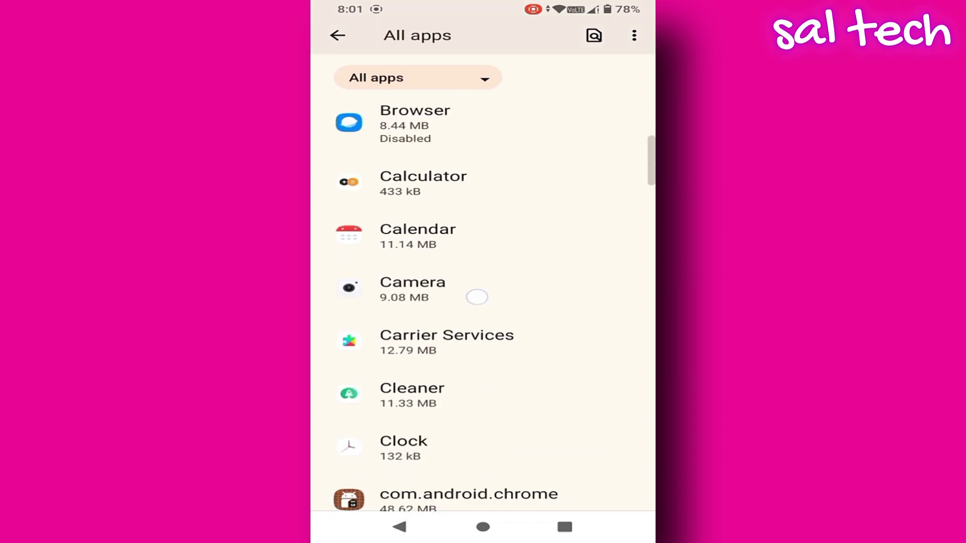
pyautogui.click(477, 297)
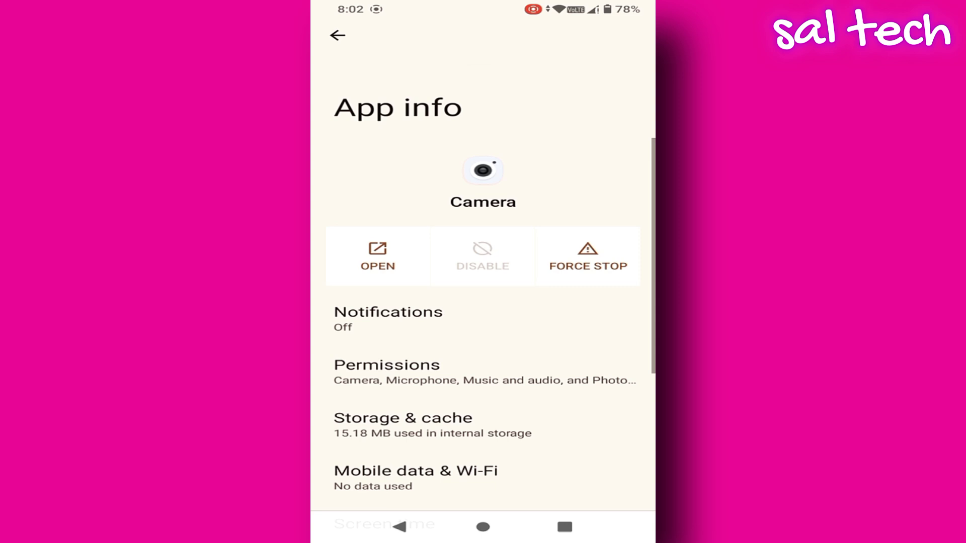
pyautogui.moveTo(521, 455)
pyautogui.mouseDown()
pyautogui.moveTo(567, 331)
pyautogui.moveTo(576, 265)
pyautogui.mouseUp()
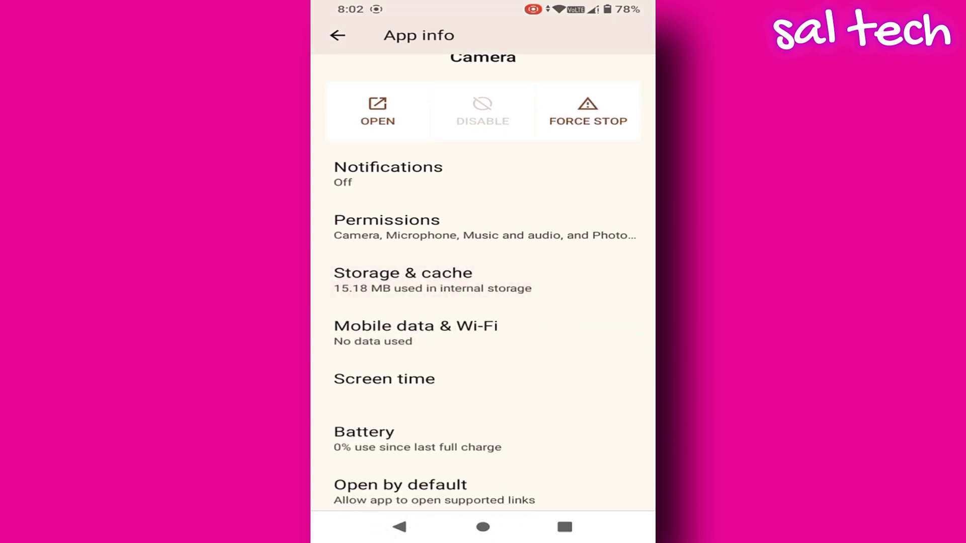
pyautogui.click(492, 440)
pyautogui.moveTo(578, 457); pyautogui.dragTo(605, 323)
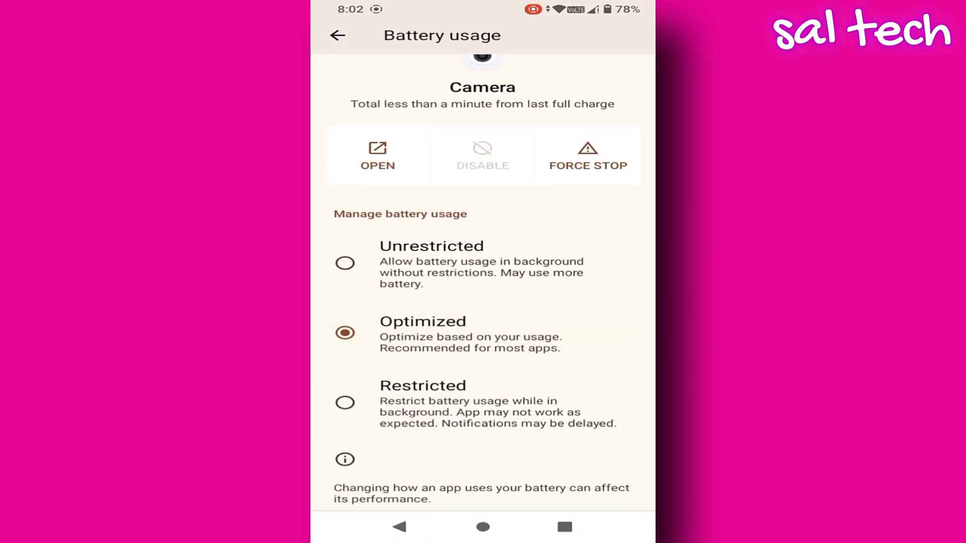
pyautogui.click(349, 406)
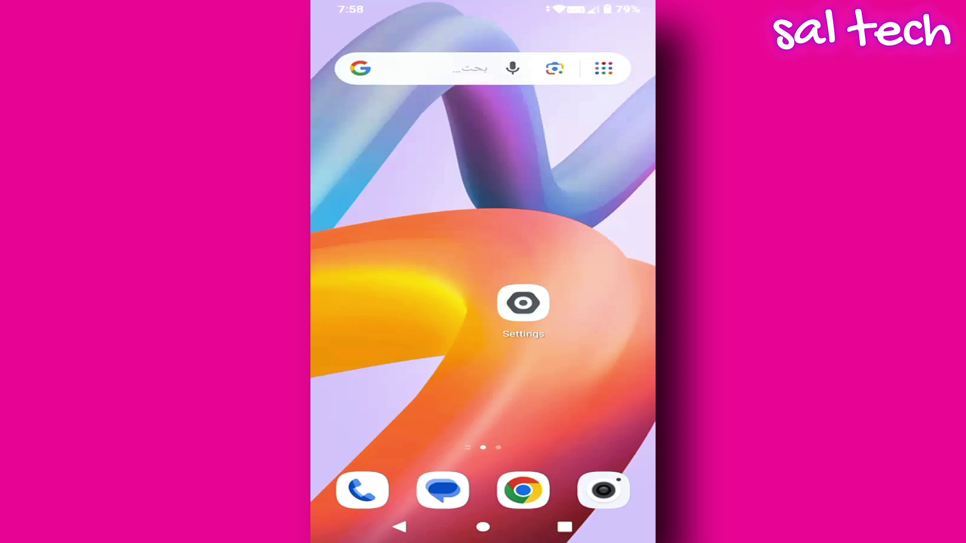
# Launch Settings from its home-screen icon.
pyautogui.click(527, 310)
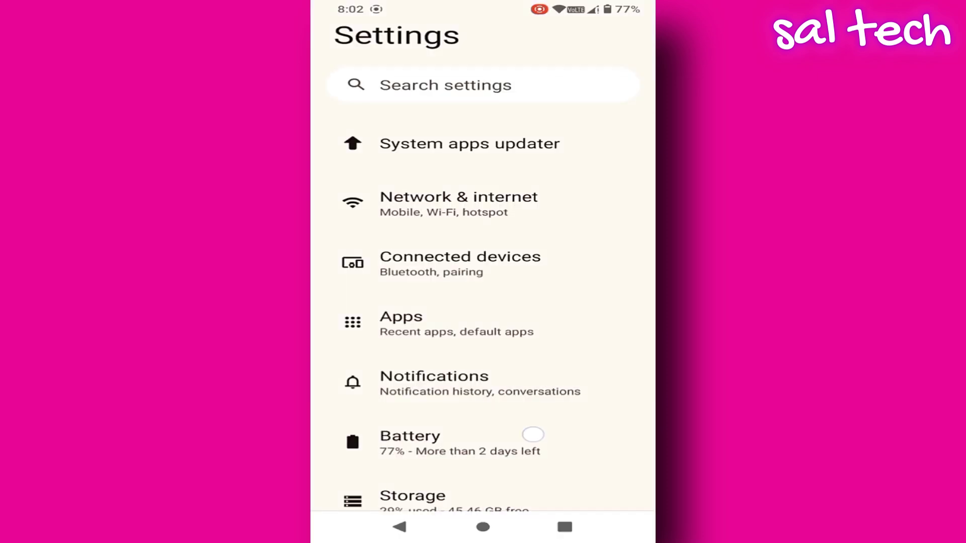
pyautogui.moveTo(534, 433)
pyautogui.mouseDown()
pyautogui.moveTo(547, 409)
pyautogui.moveTo(426, 245)
pyautogui.mouseUp()
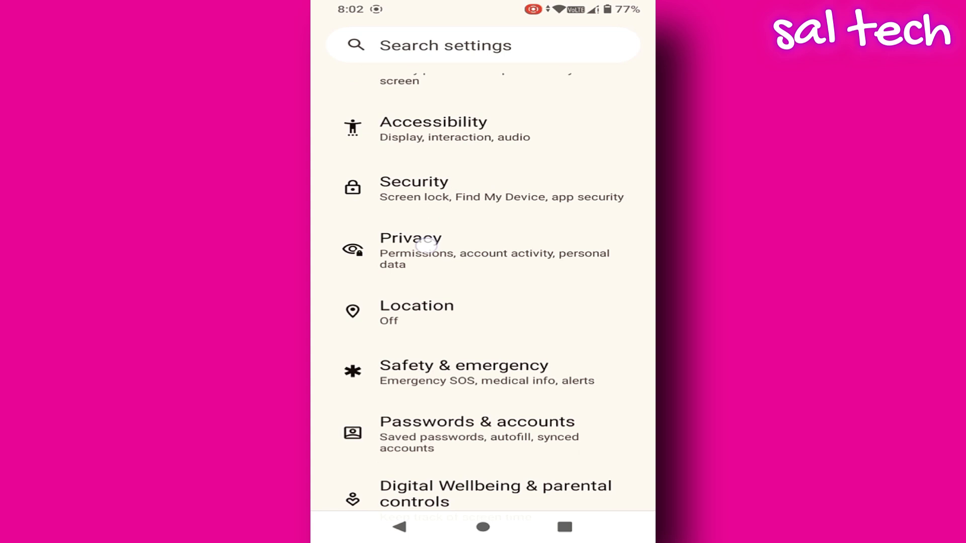
# Go to Privacy, then Permission manager, then Camera to see camera-permitted apps.
pyautogui.click(424, 243)
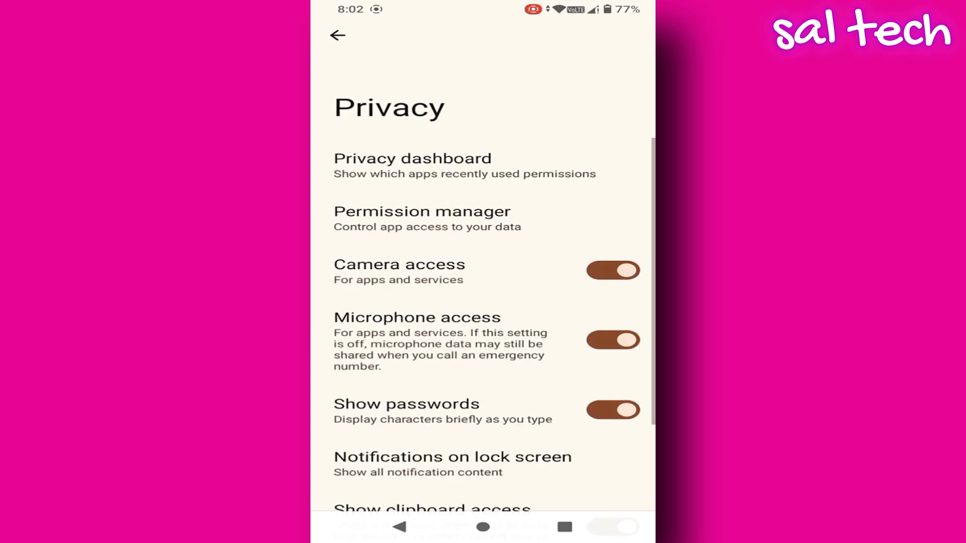
pyautogui.click(469, 220)
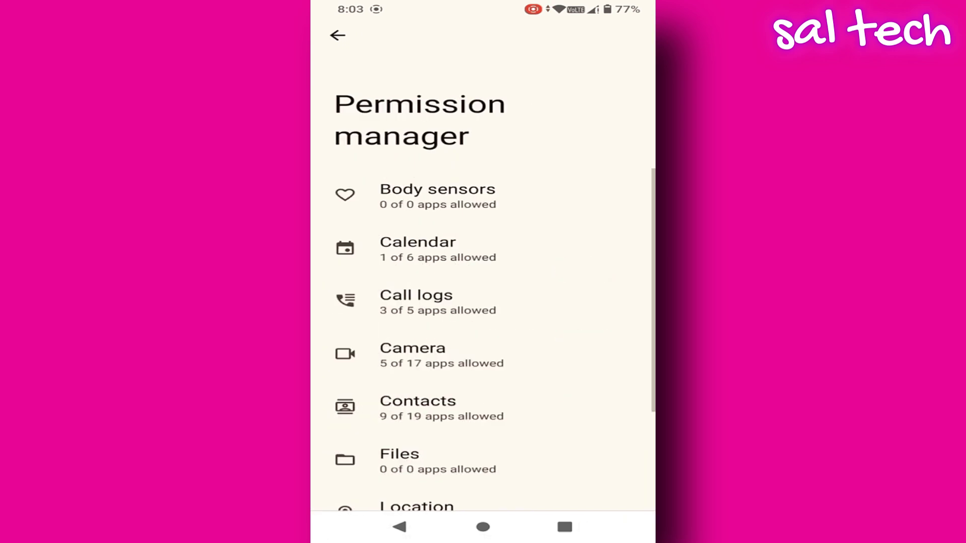
pyautogui.click(494, 360)
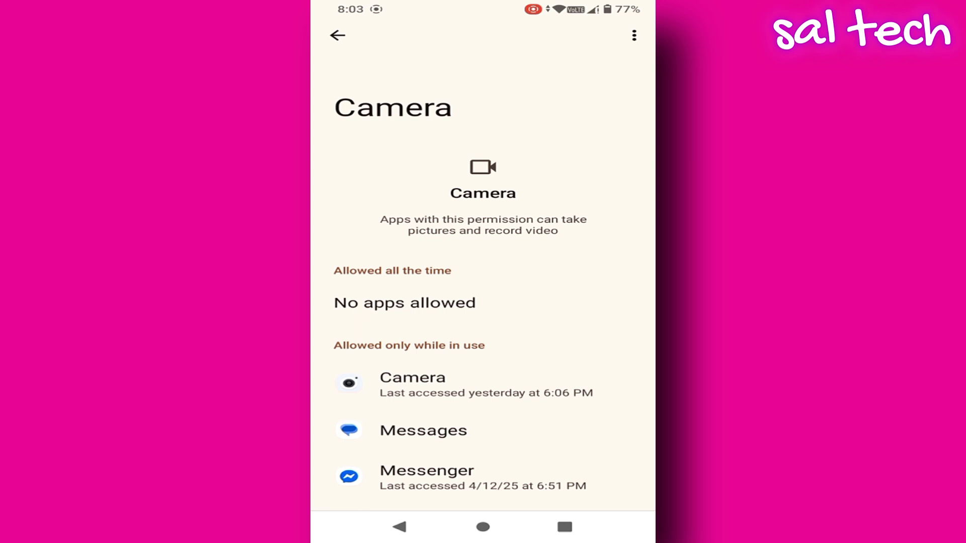
pyautogui.click(526, 423)
pyautogui.moveTo(527, 418); pyautogui.dragTo(578, 315)
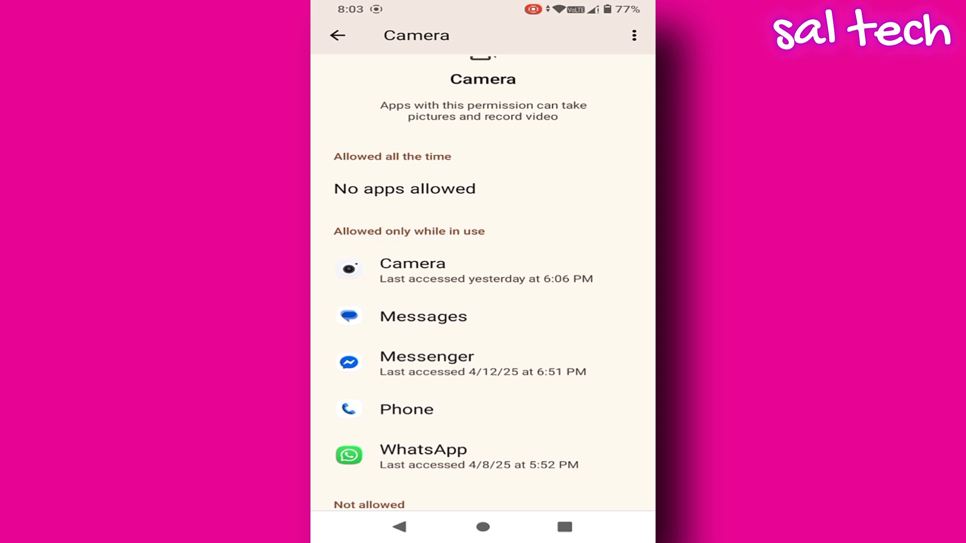
pyautogui.scroll(3, 483, 303)
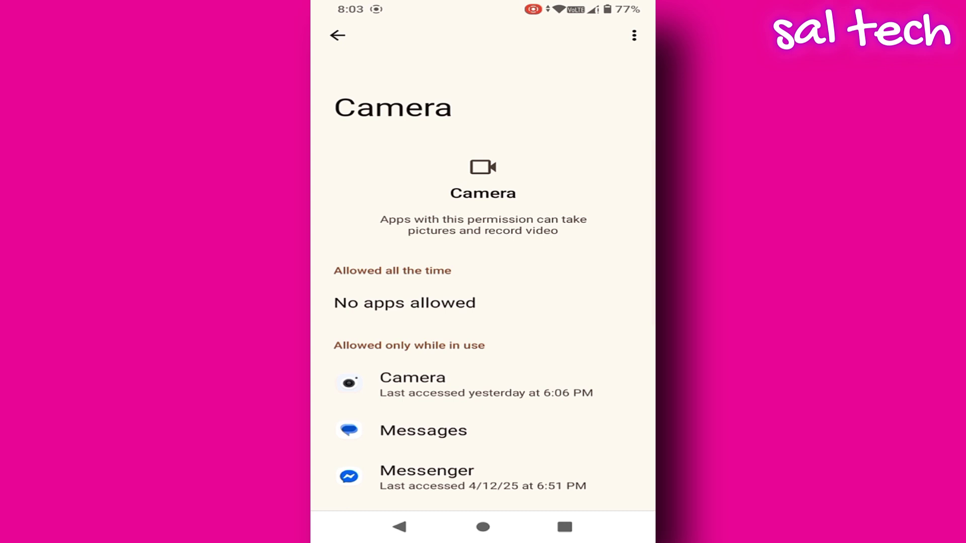
# Try Messenger's camera access as Ask every time, then restore Allow only while using the app.
pyautogui.click(635, 37)
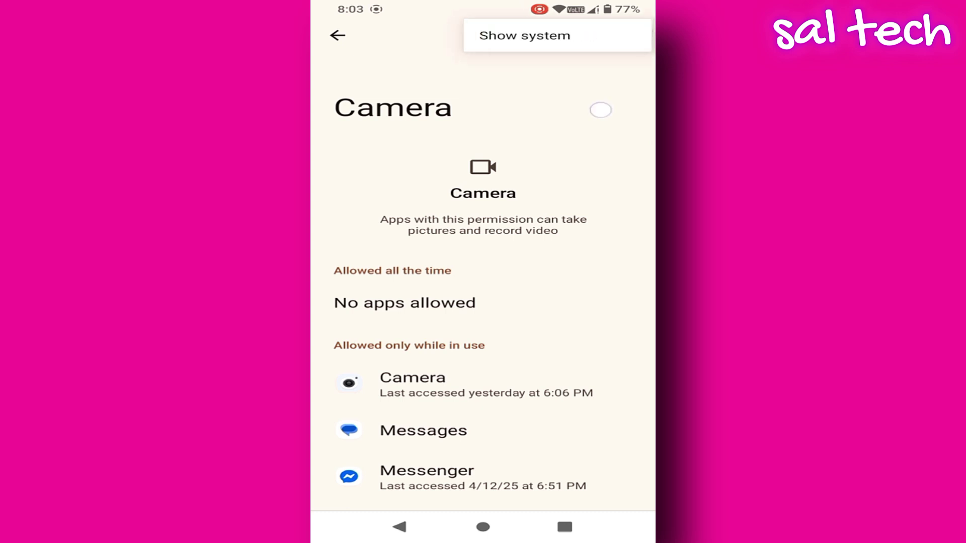
pyautogui.click(601, 110)
pyautogui.scroll(-3, 574, 423)
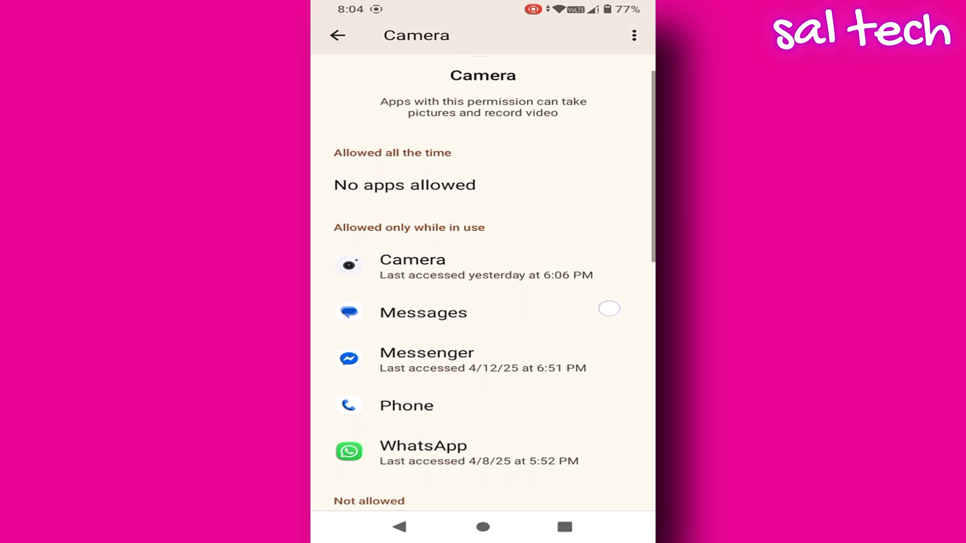
pyautogui.scroll(-2, 609, 309)
pyautogui.scroll(2, 584, 324)
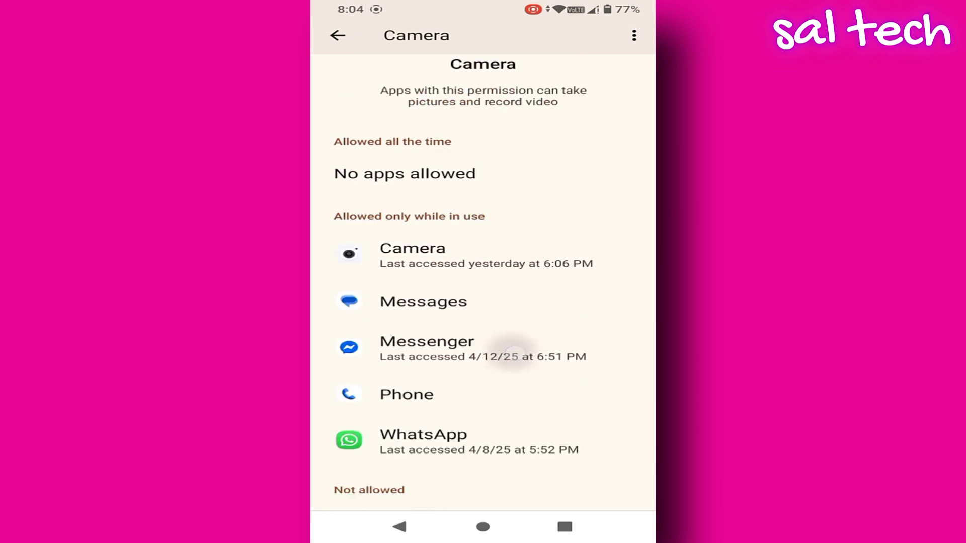
pyautogui.click(512, 353)
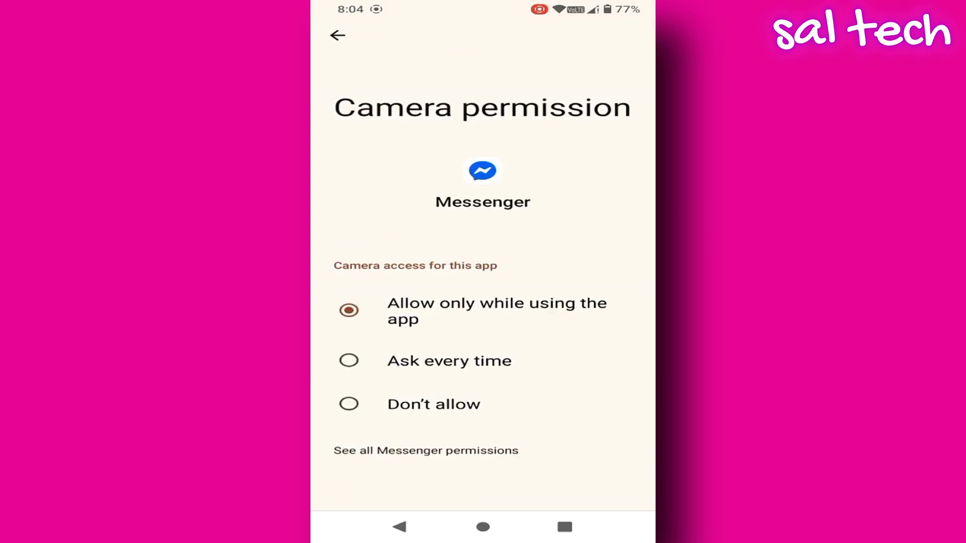
pyautogui.click(447, 361)
pyautogui.click(445, 303)
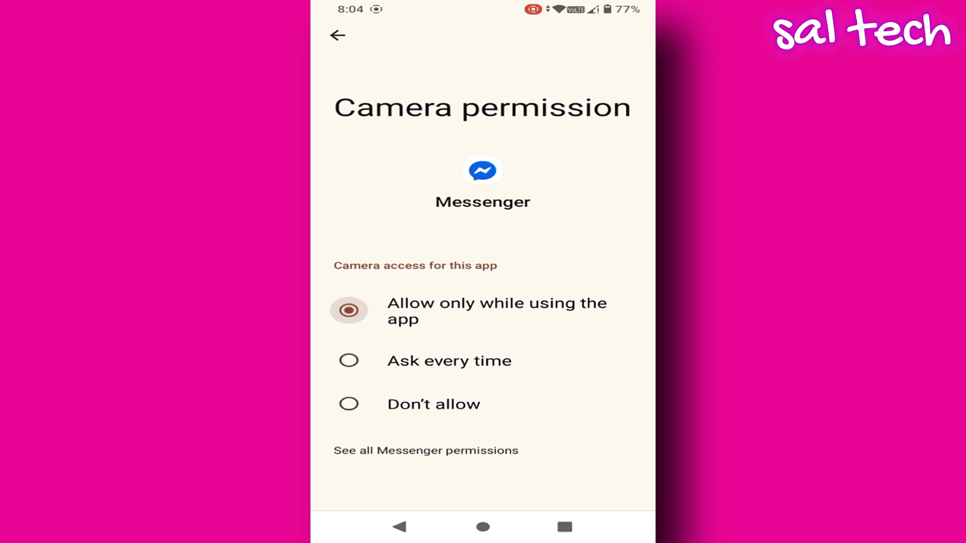
pyautogui.click(401, 527)
pyautogui.scroll(-2, 576, 349)
pyautogui.scroll(-5, 575, 350)
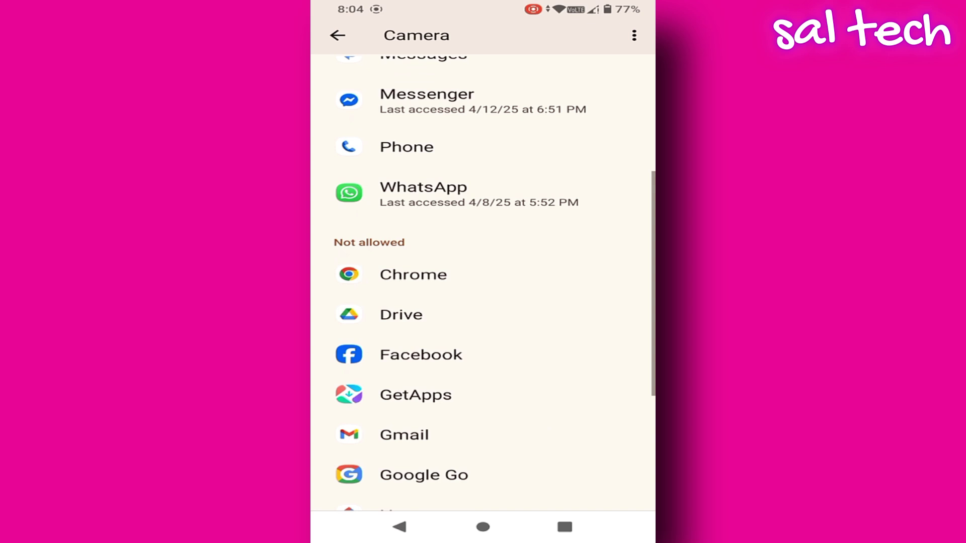